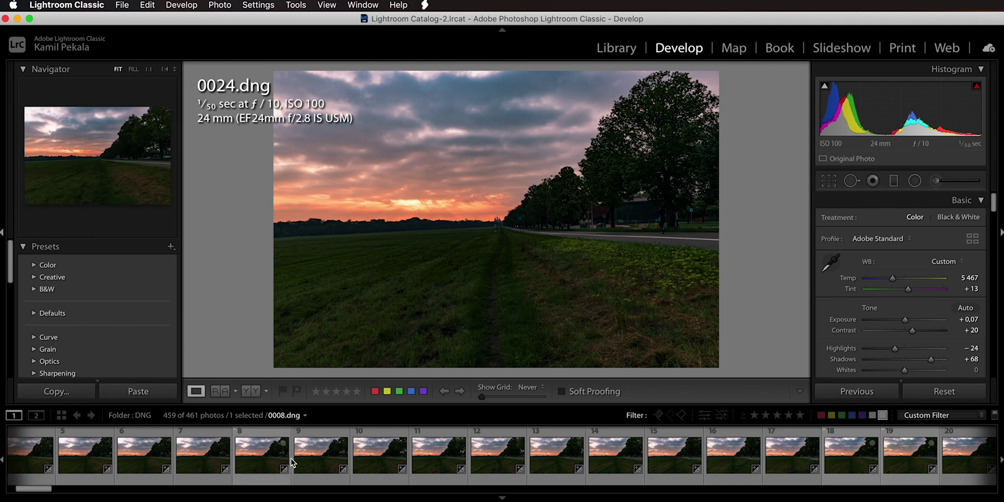
- Select the edited photos 0025 and 0024 in the filmstrip and view them in Compare view
scroll(337, 461, "right", 2)
scroll(337, 461, "right", 5)
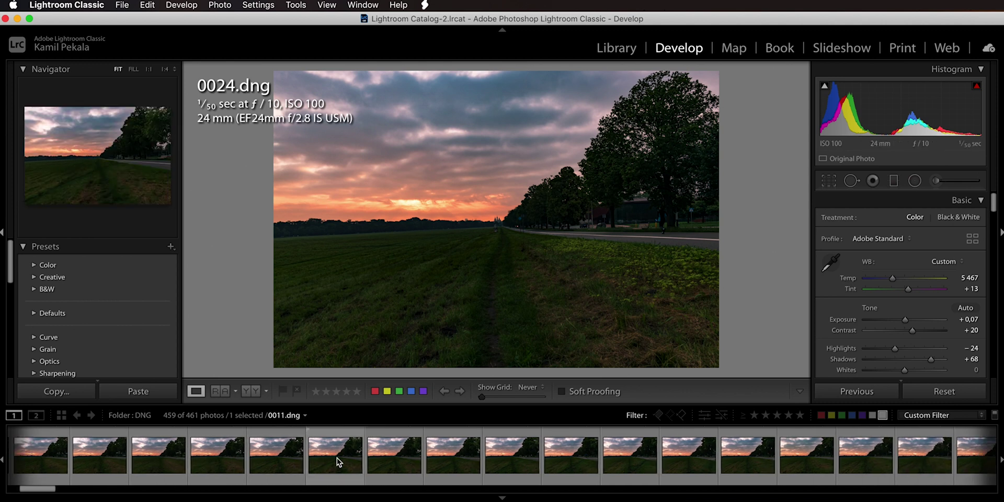
scroll(337, 461, "right", 1)
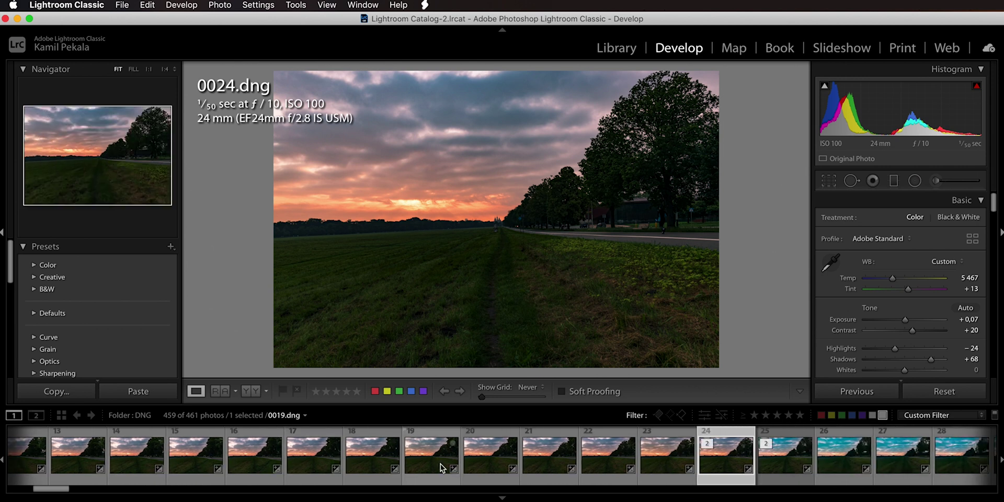
scroll(490, 465, "right", 2)
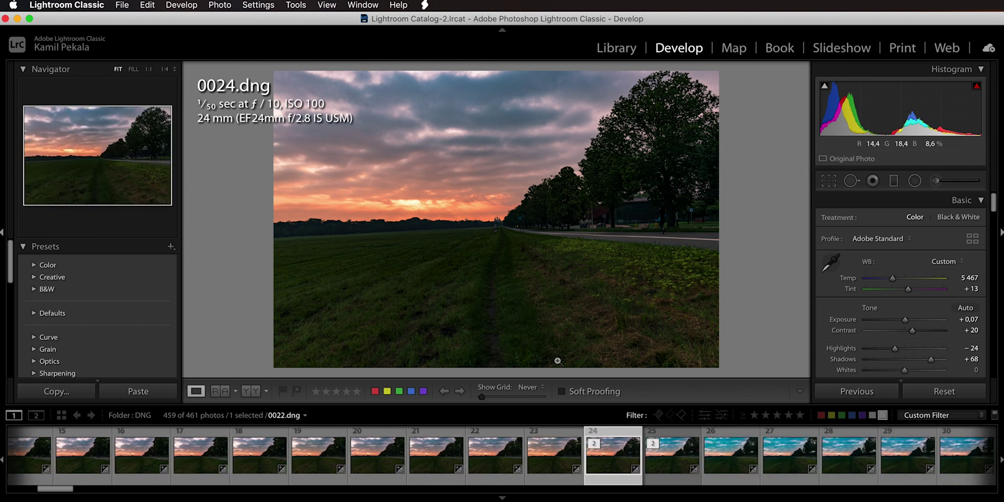
left_click(673, 466)
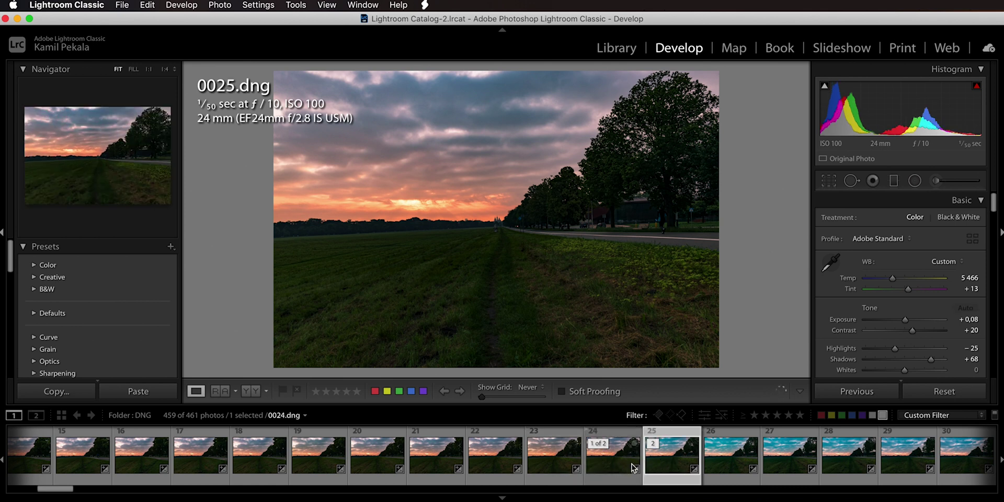
key("shift+Left")
key("c")
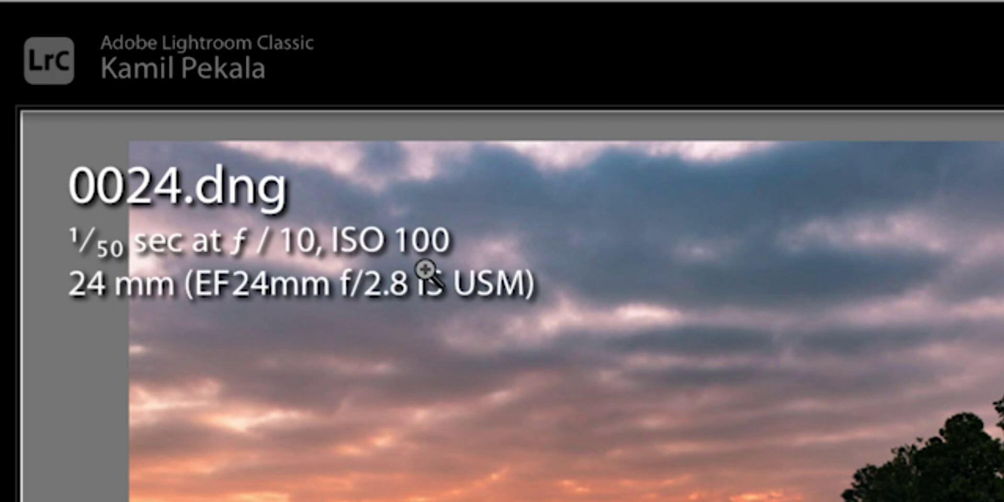
- Show the filename, date and dimensions info overlay on the photo
key("i")
key("i")
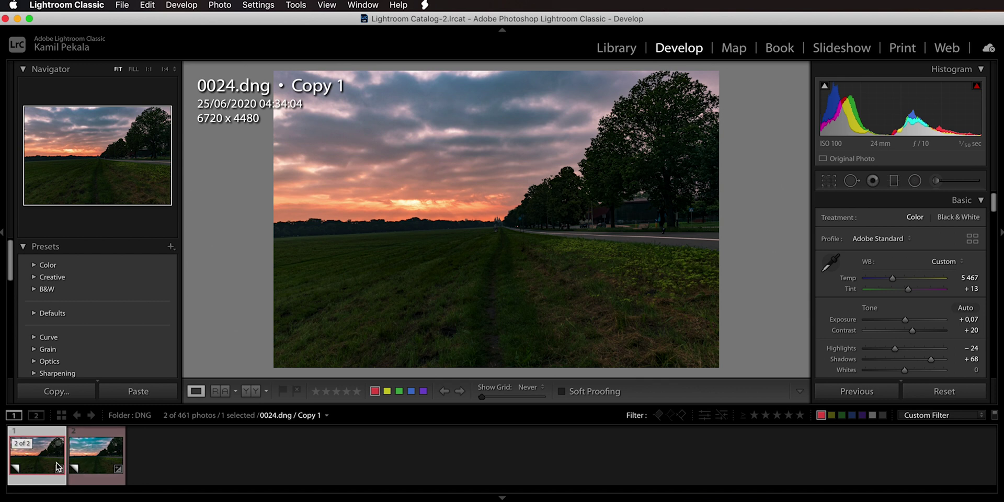
- Reset the 0024 and 0025 virtual copies to their default settings
left_click(103, 469)
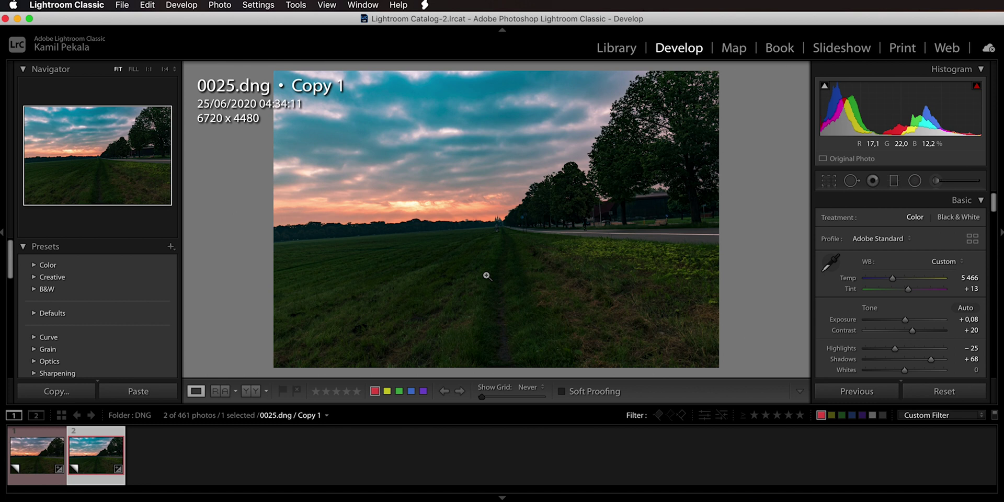
key("Left")
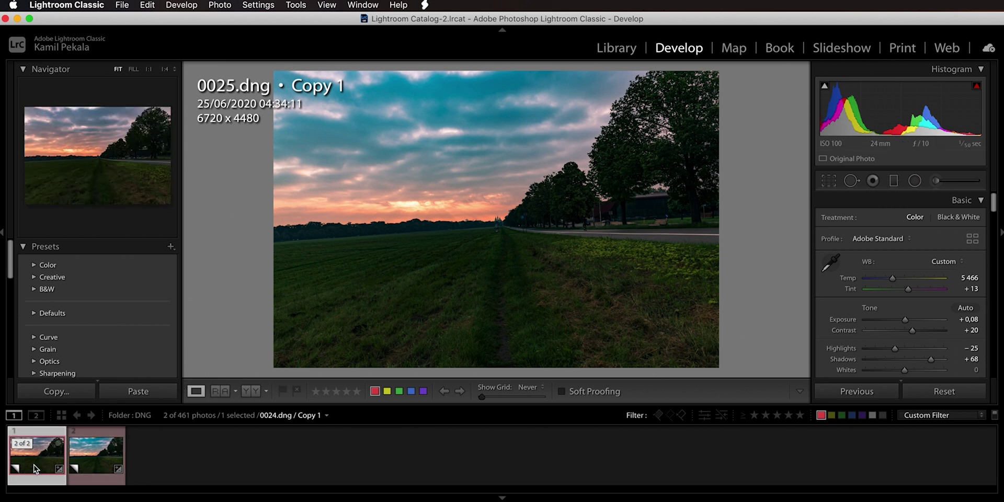
left_click(945, 393)
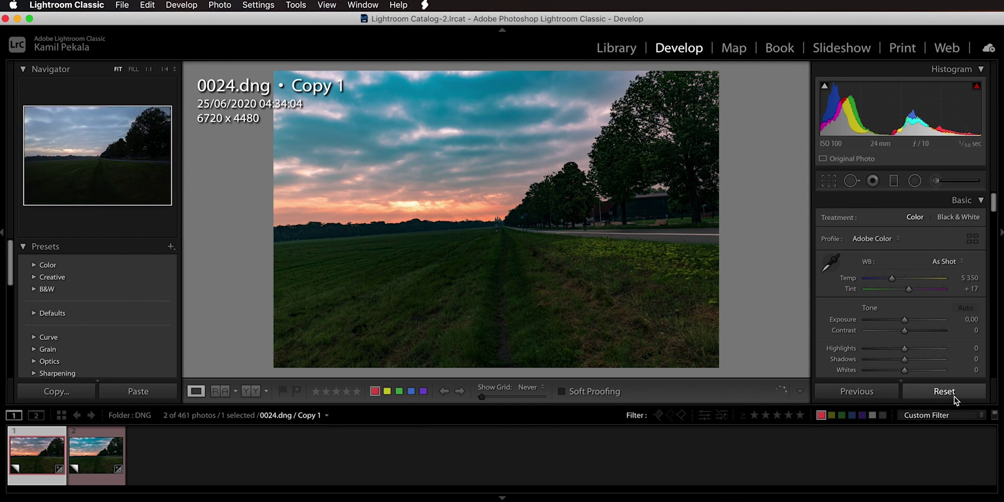
left_click(117, 449)
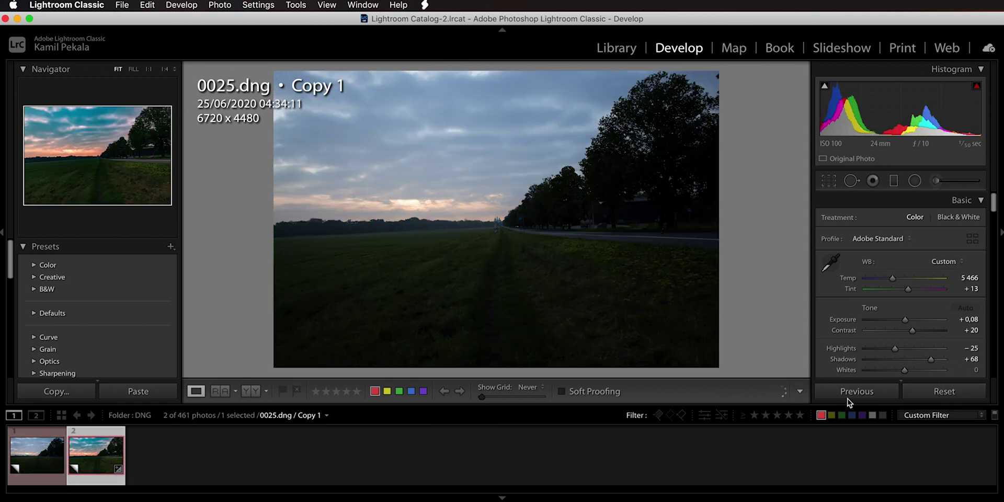
left_click(950, 396)
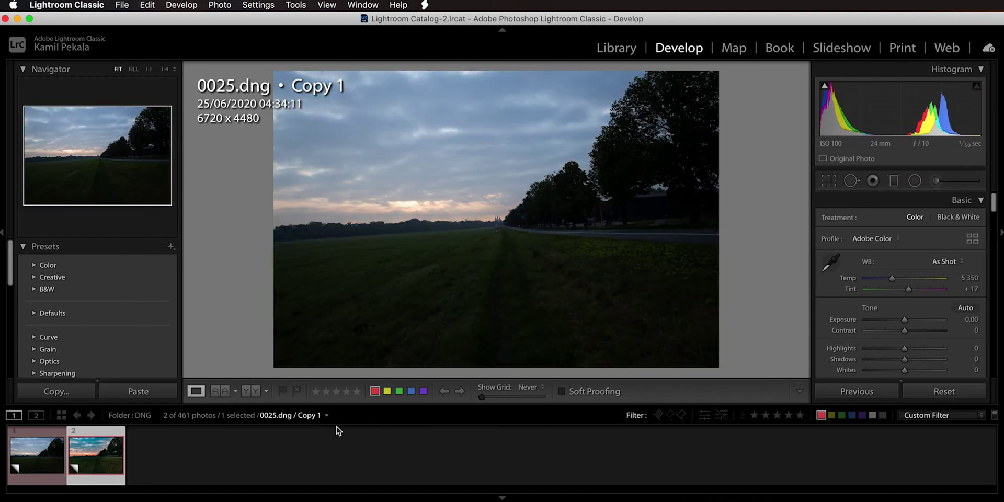
- Select both virtual copies and open them in Compare view
left_click(38, 457)
left_click(95, 459, "super")
key("c")
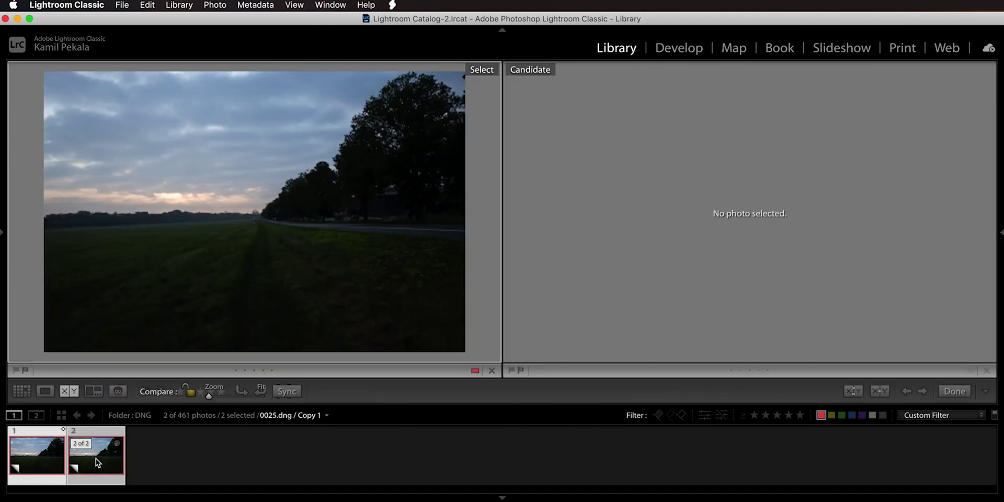
- Load the other copy so the 0025 copy becomes the reference and 0024 the candidate
left_click(96, 453)
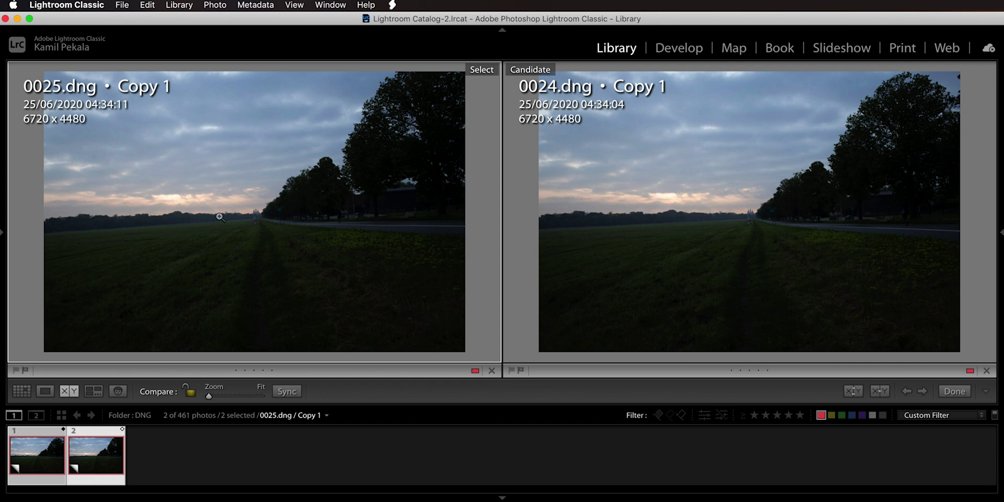
- In Develop, raise Dehaze on the 0024 virtual copy to +50
key("d")
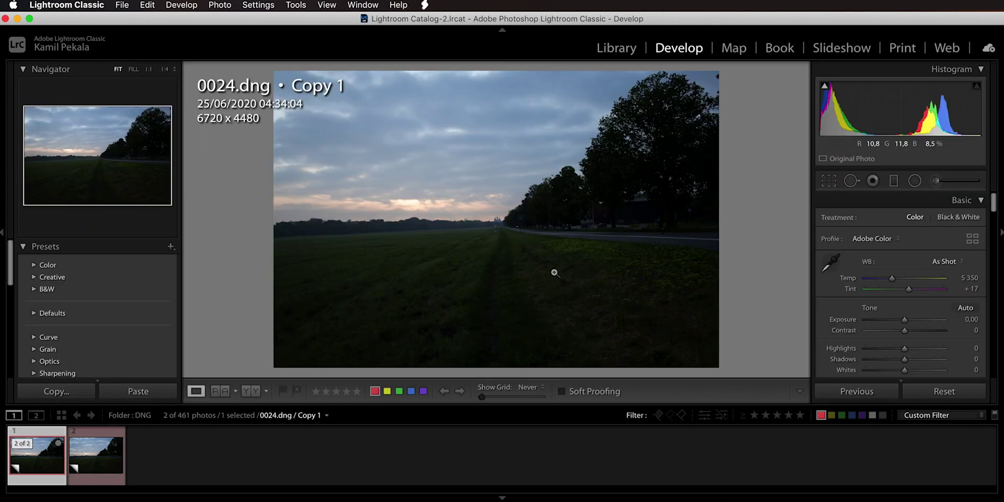
scroll(838, 297, "down", 5)
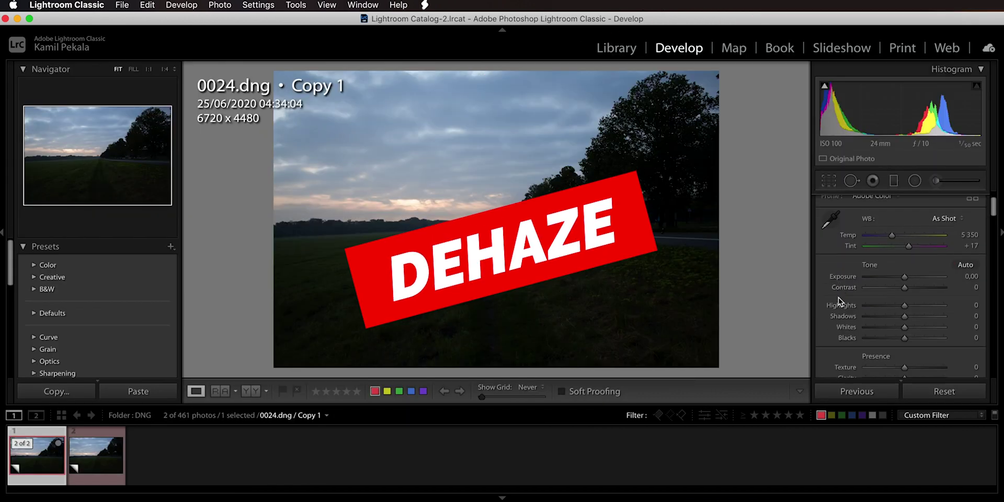
scroll(839, 297, "down", 2)
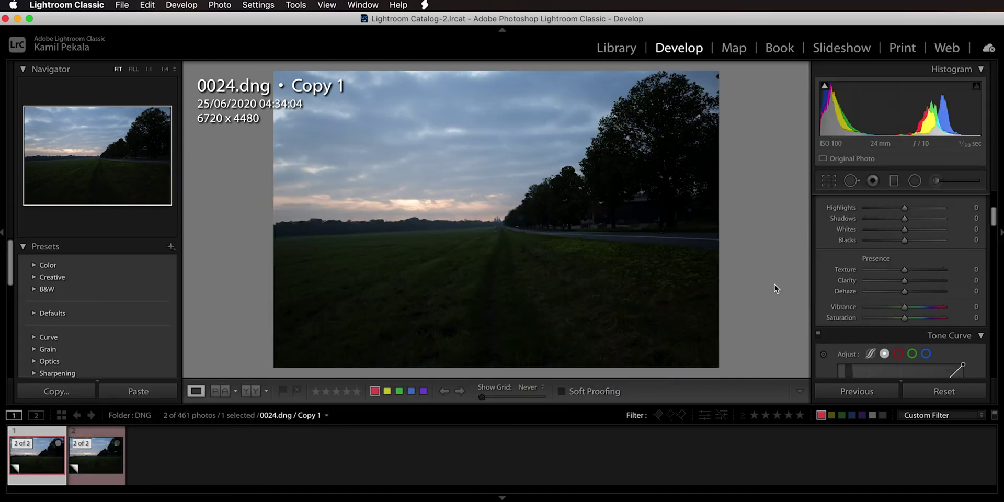
scroll(822, 308, "up", 5)
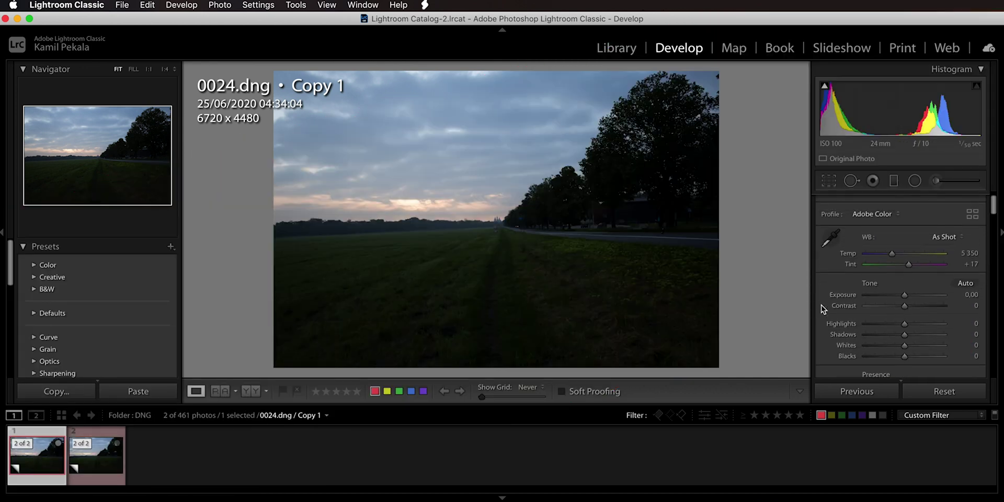
left_click(101, 466)
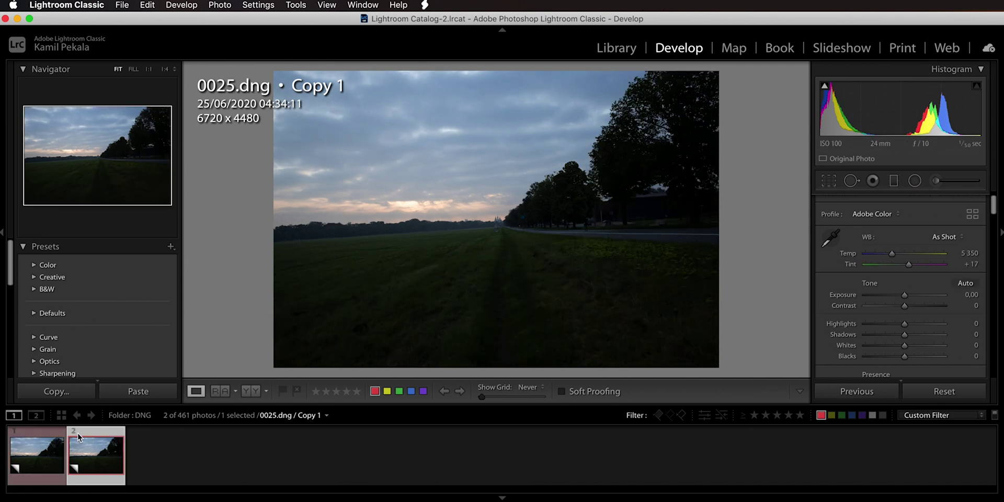
left_click(43, 453)
scroll(911, 306, "down", 4)
left_click(924, 300)
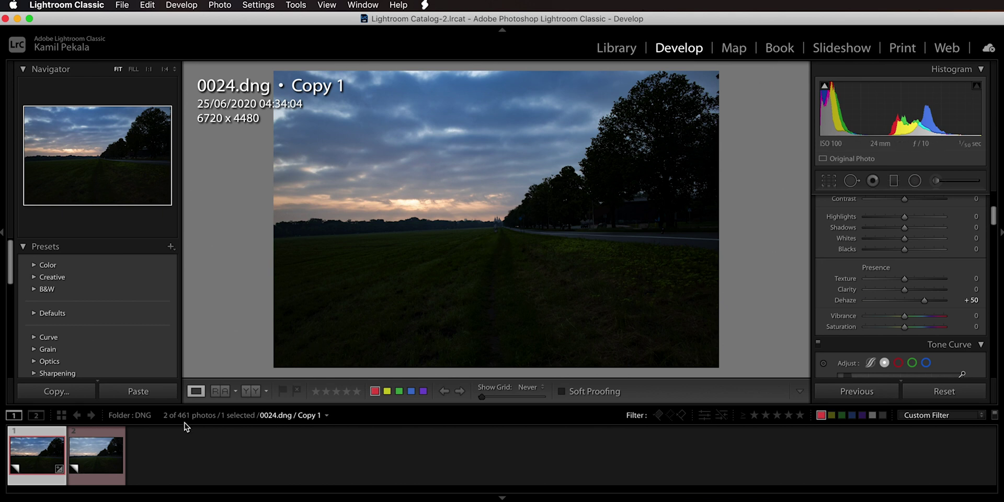
- Apply the 0024 copy's settings to the 0025 copy and flip between them to compare
left_click(97, 455)
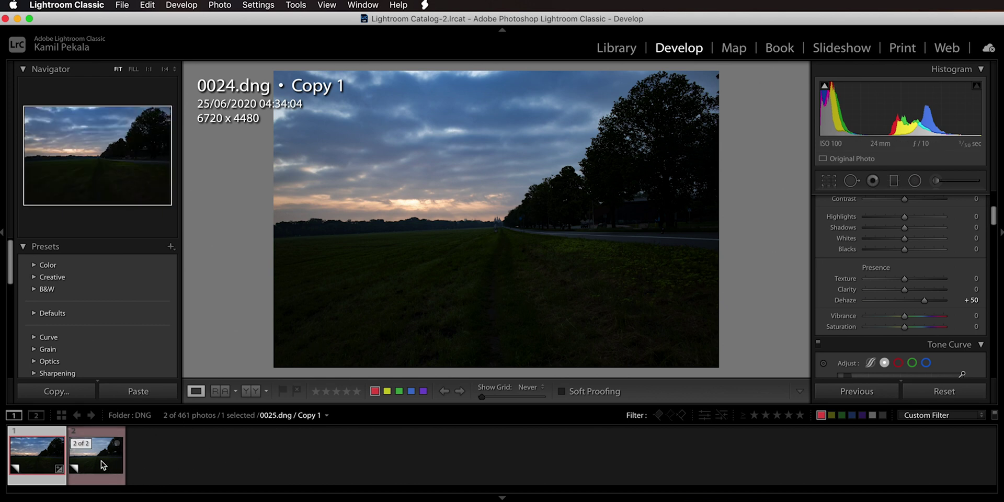
left_click(858, 391)
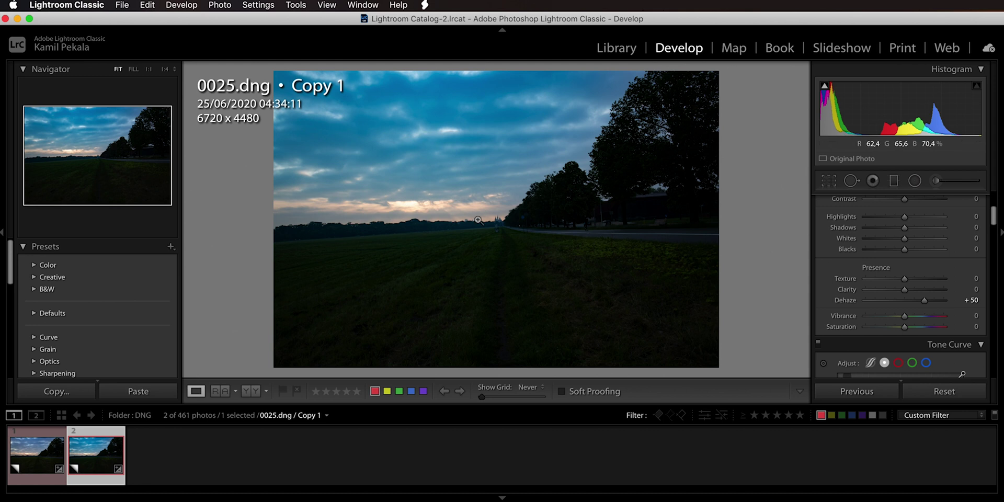
left_click(36, 459)
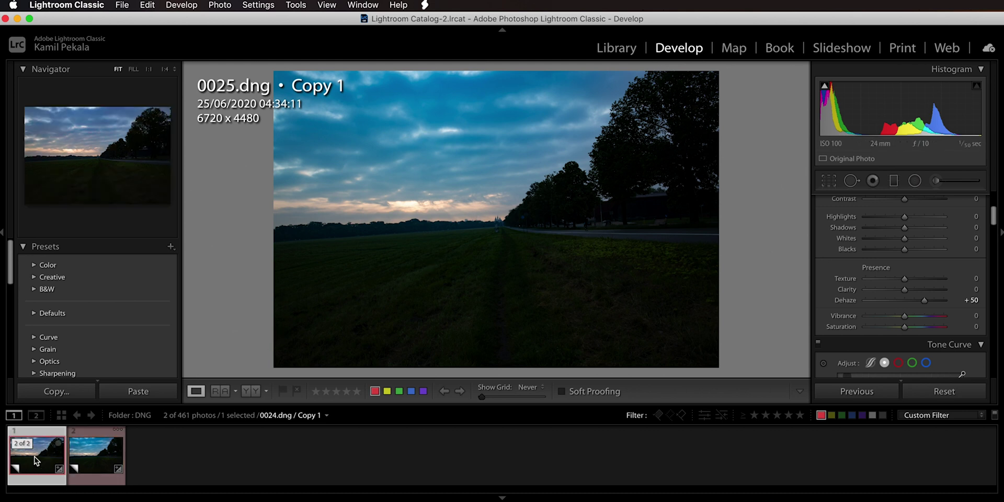
left_click(101, 459)
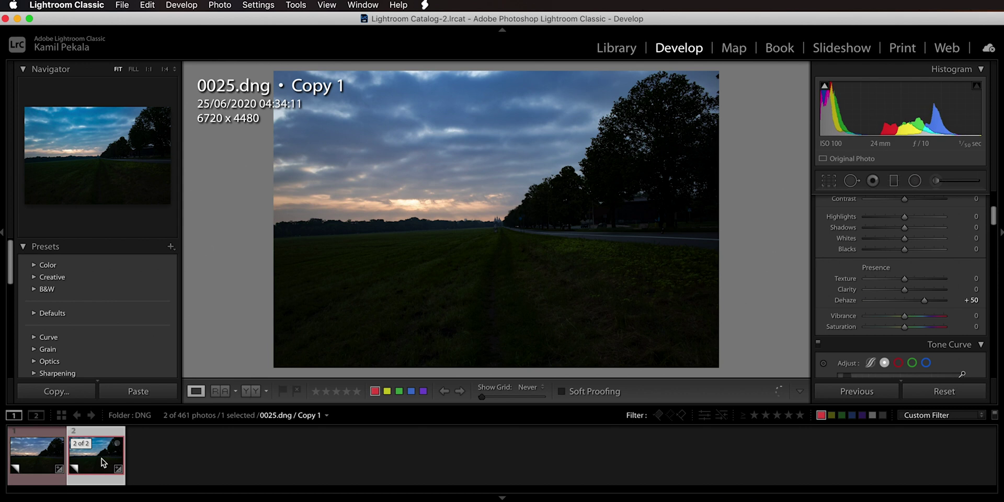
left_click(35, 457)
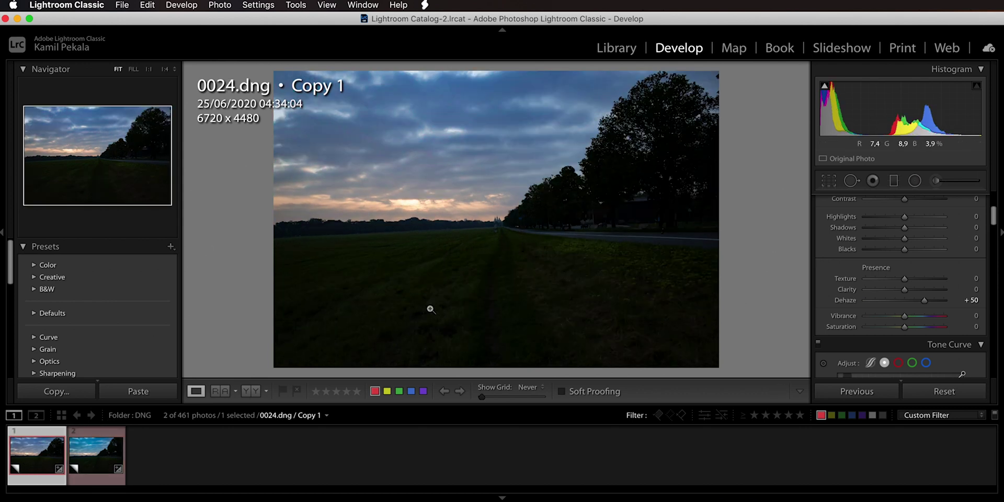
left_click(98, 454)
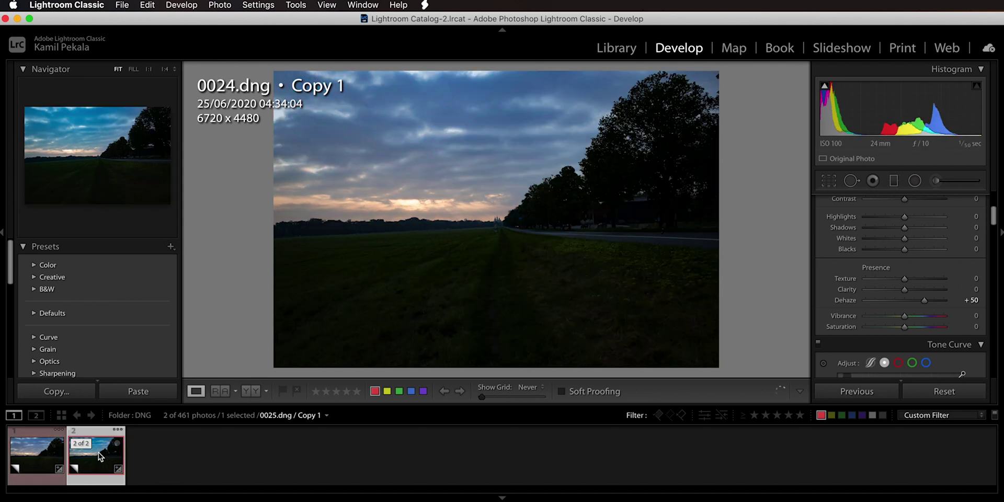
left_click(45, 460)
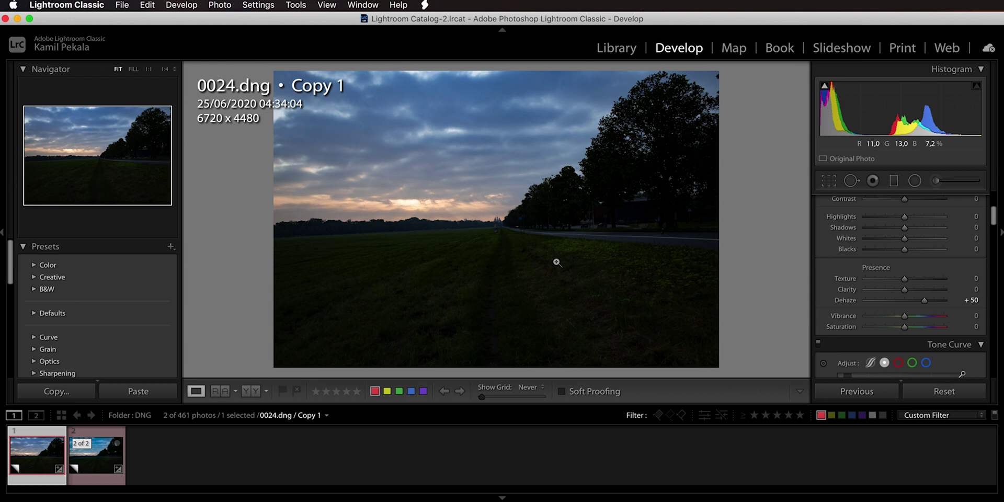
- Reset both virtual copies to default settings, ending on the first copy
left_click(935, 391)
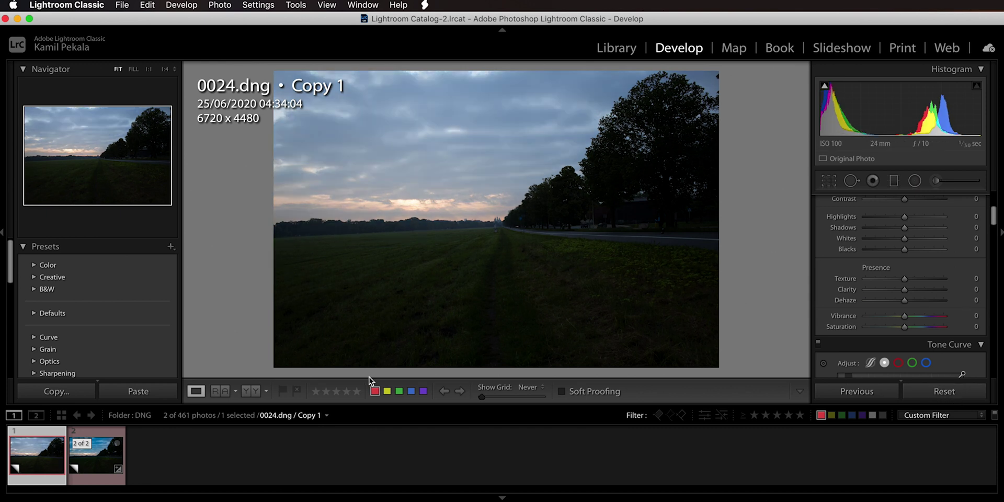
left_click(98, 463)
left_click(944, 392)
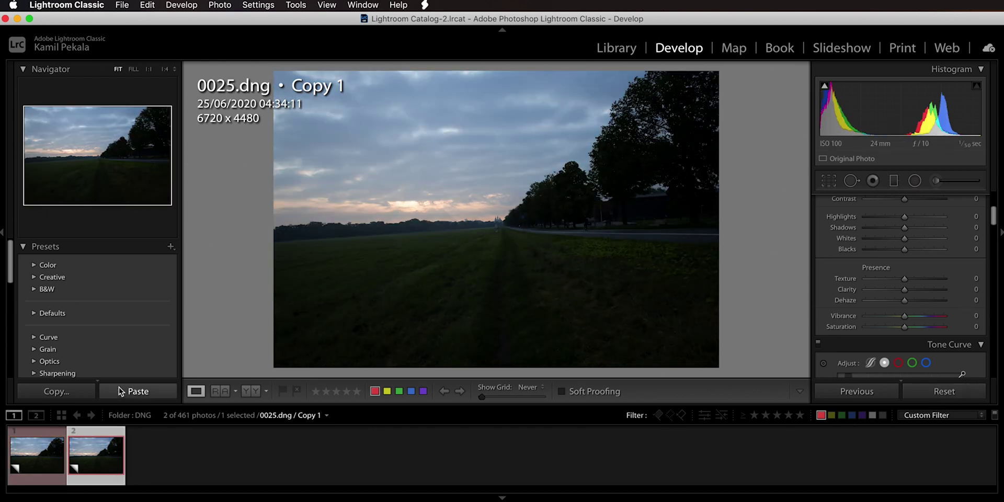
left_click(36, 455)
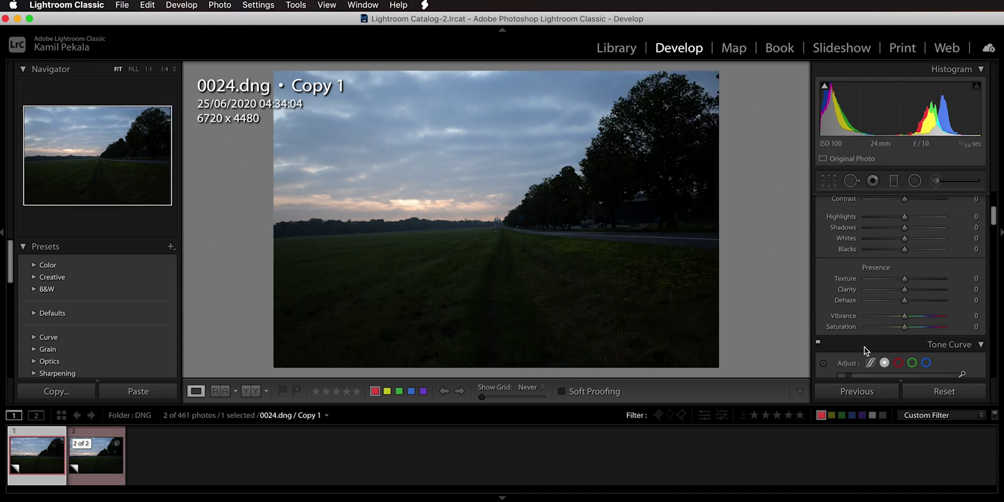
- Warm the 0024 copy's white balance to Temp 6 500
scroll(900, 328, "up", 5)
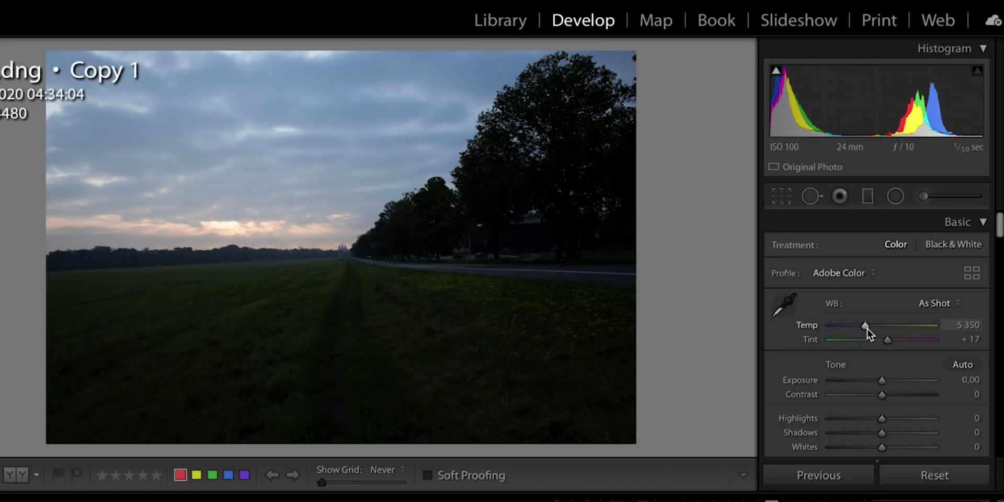
left_click_drag(866, 328, 878, 326)
left_click(950, 327)
type("6 500")
key("Return")
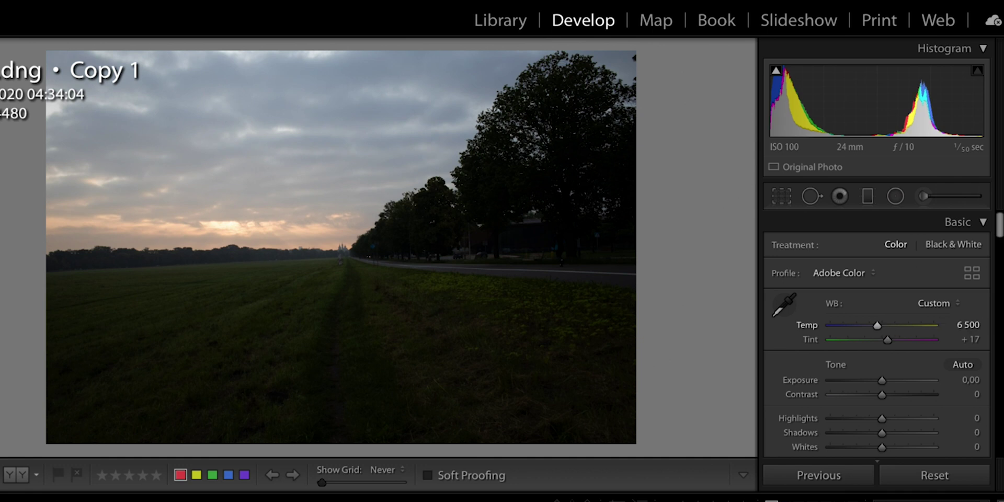
- Set Exposure +0.25, Contrast +31, Highlights −39, Clarity +25 and Saturation +13 on the 0024 copy
left_click(882, 383)
left_click_drag(882, 394, 897, 448)
scroll(847, 434, "down", 3)
scroll(864, 441, "down", 3)
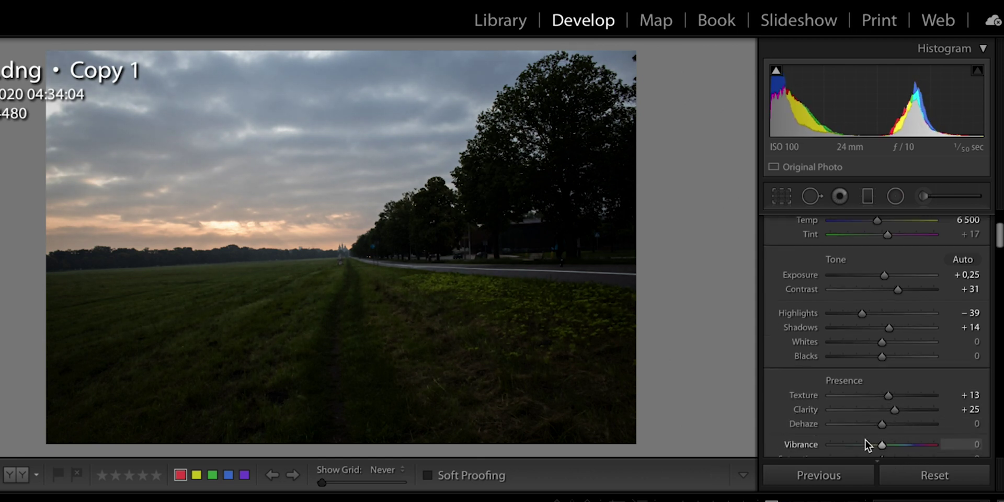
left_click_drag(882, 409, 890, 417)
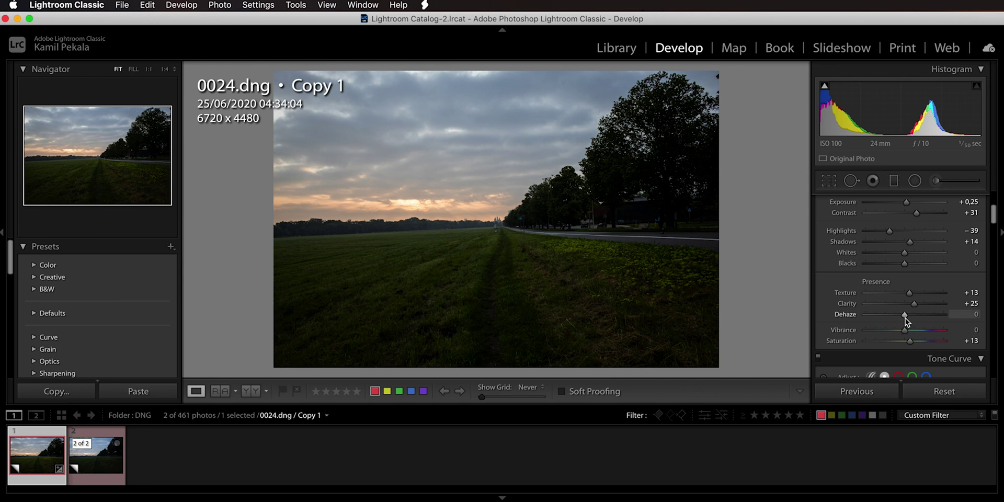
- Paste the first copy's settings onto the second copy and compare both side by side
left_click(111, 456)
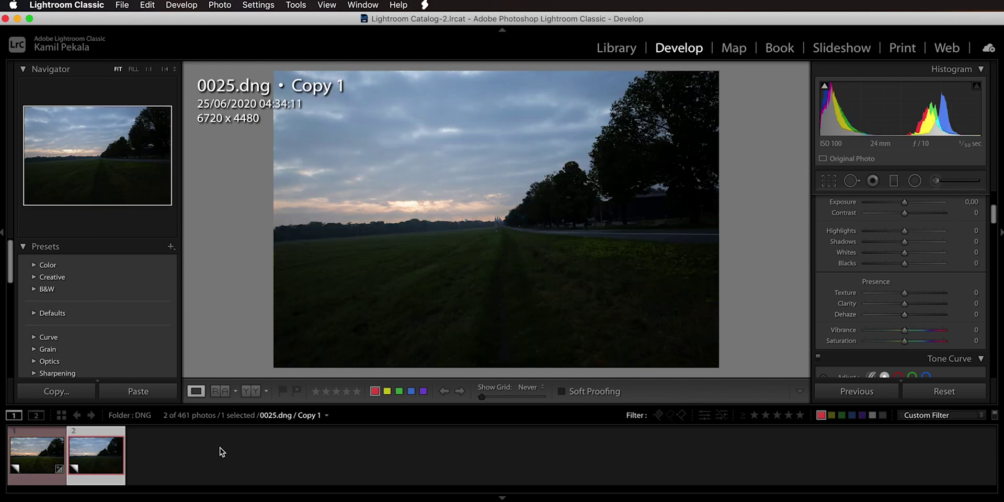
left_click(855, 396)
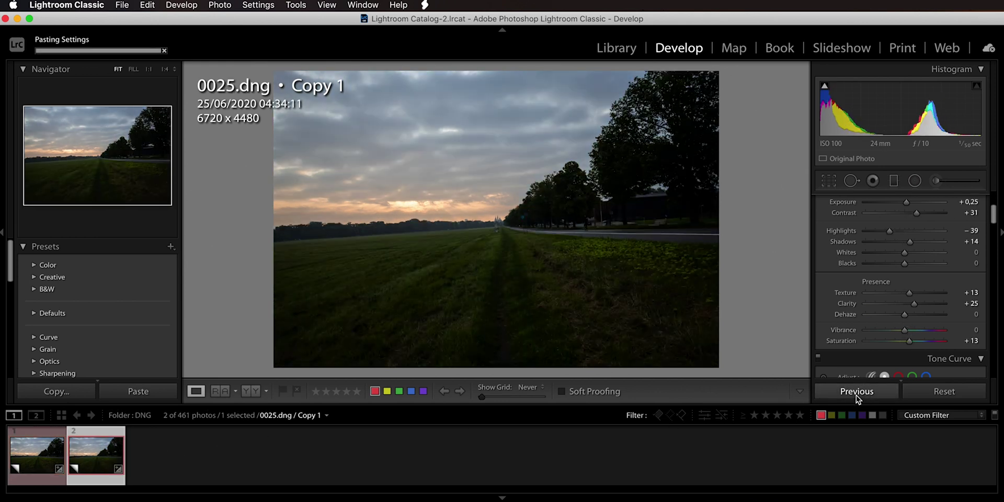
left_click(60, 456)
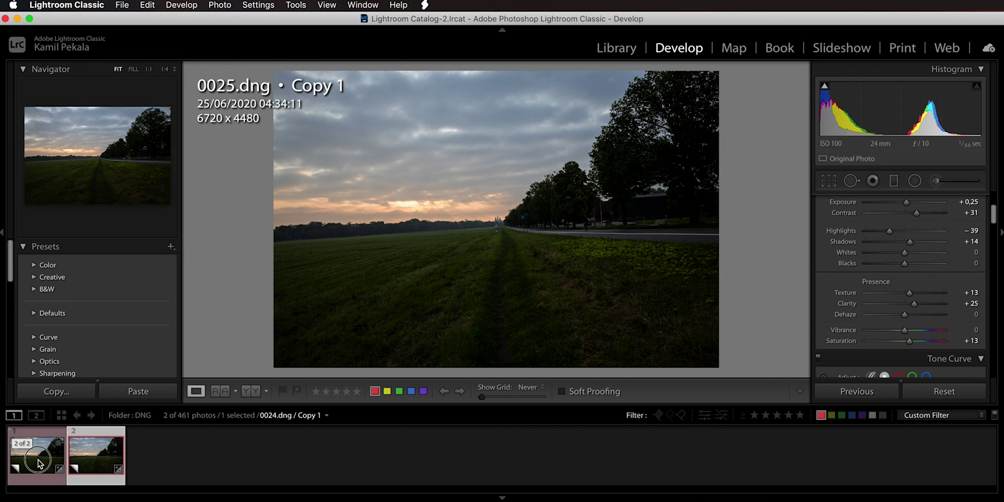
left_click(100, 459, "super")
key("c")
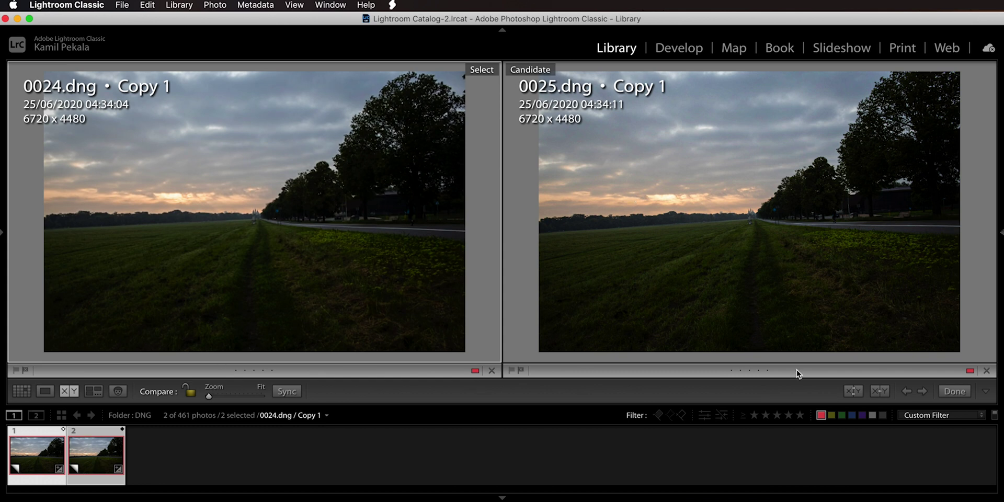
- Return to Develop with only the first copy selected
key("d")
key("super+d")
key("Left")
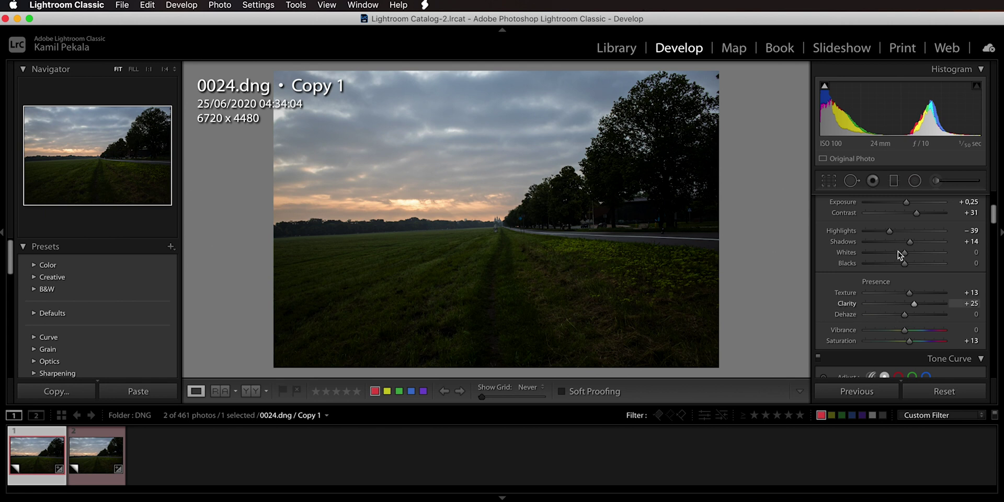
- Set Dehaze to 50 on the first copy and paste those settings onto the second copy
left_click(972, 316)
type("50")
key("Return")
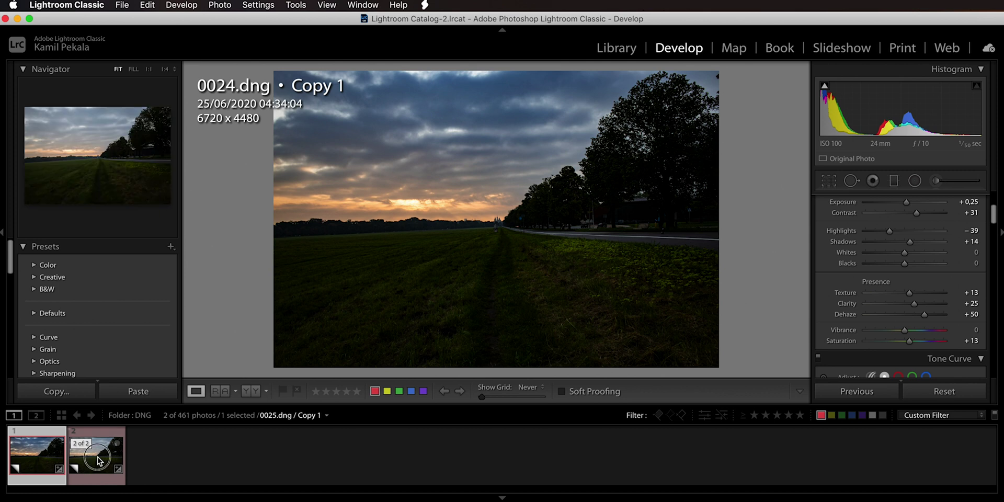
left_click(84, 445)
left_click(857, 391)
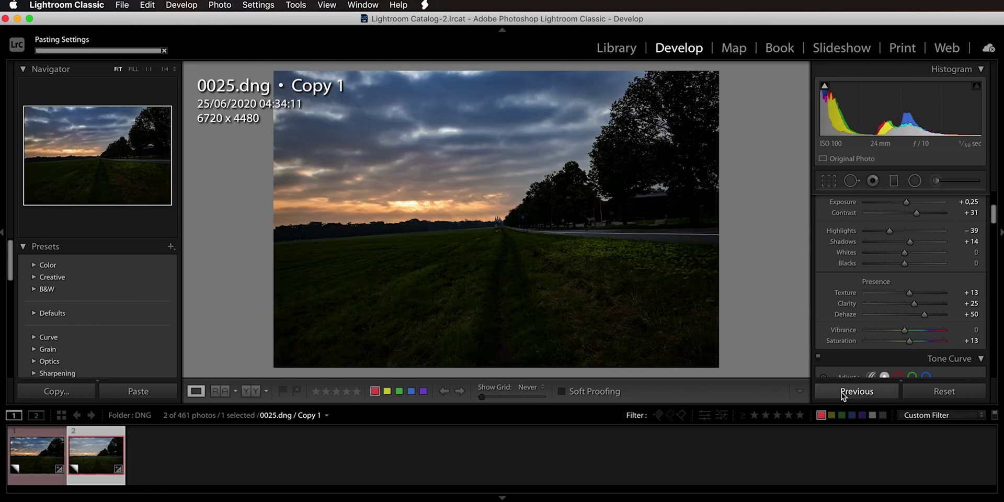
- Compare both copies side by side, then close the comparison
left_click(37, 455)
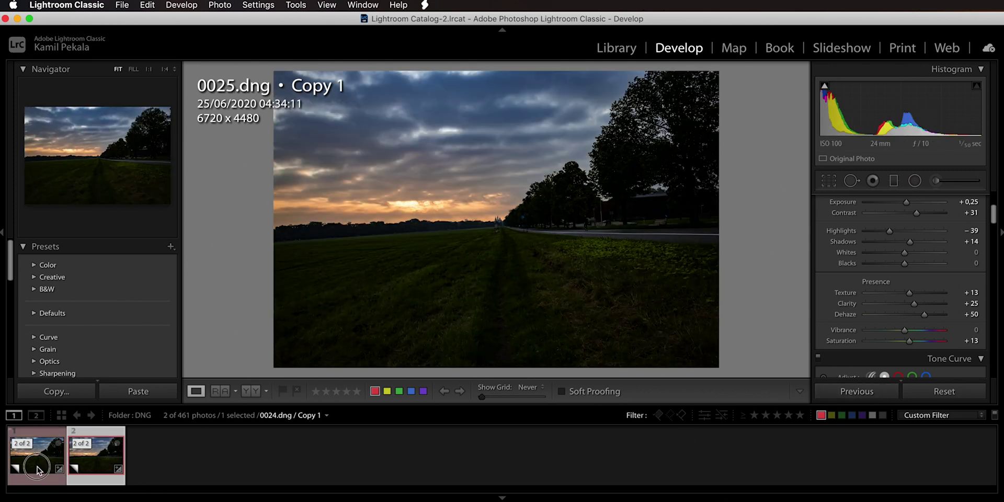
left_click(90, 464)
key("c")
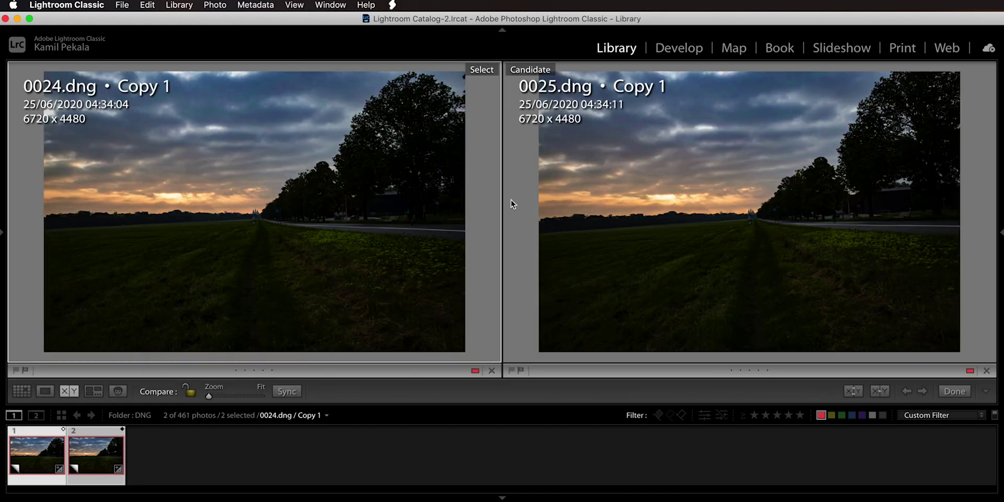
left_click(950, 392)
- In Develop, set the first copy's Temp to 5 500
key("d")
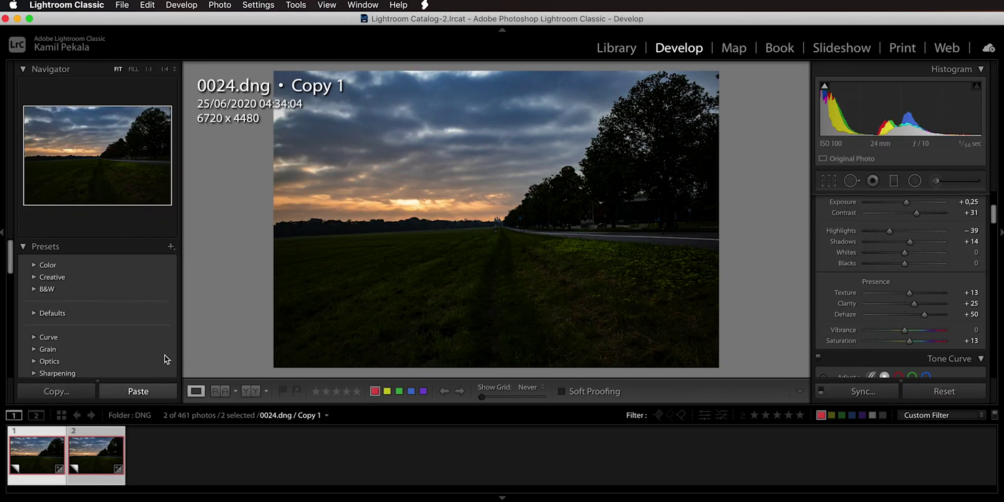
left_click(161, 477)
left_click(43, 459)
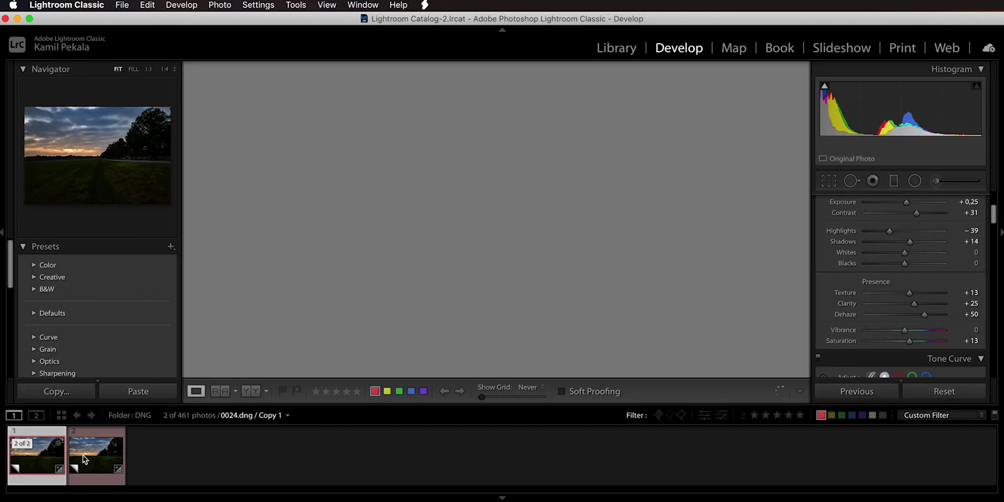
scroll(853, 338, "up", 4)
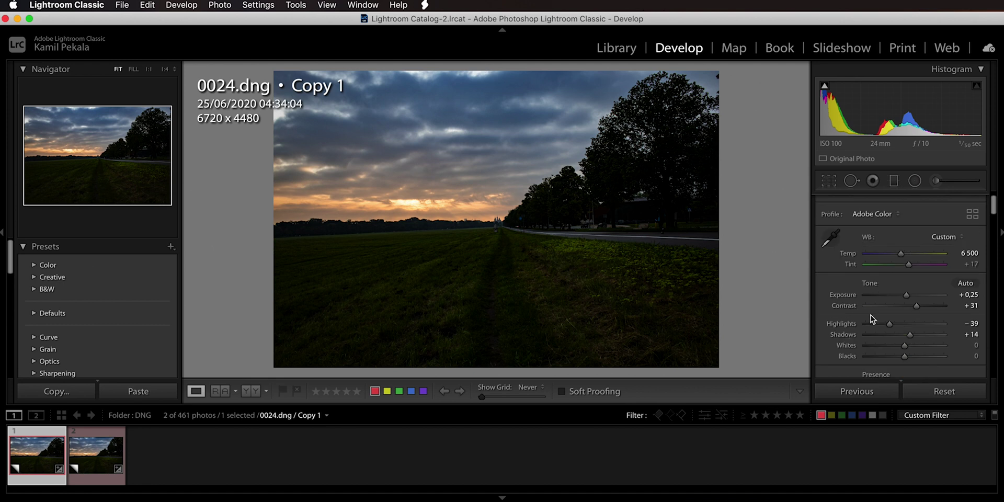
left_click(970, 253)
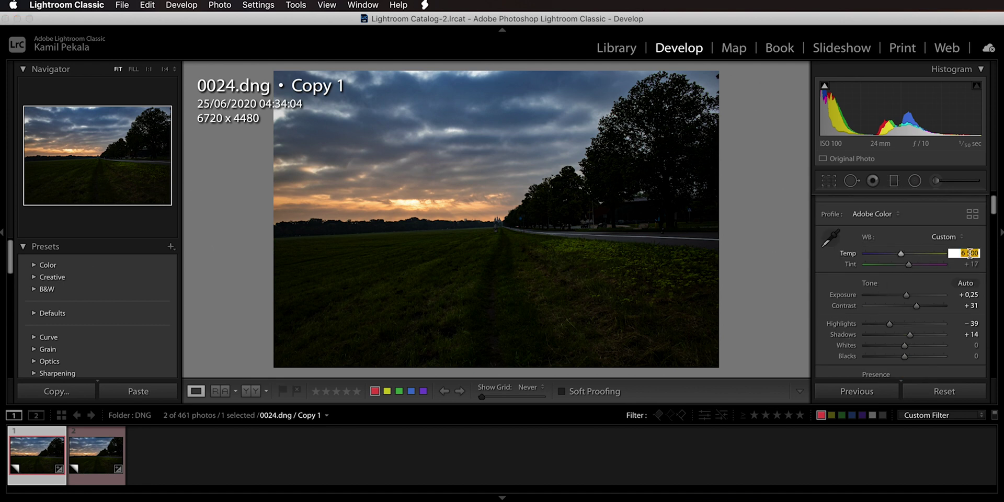
type("5 500")
key("Return")
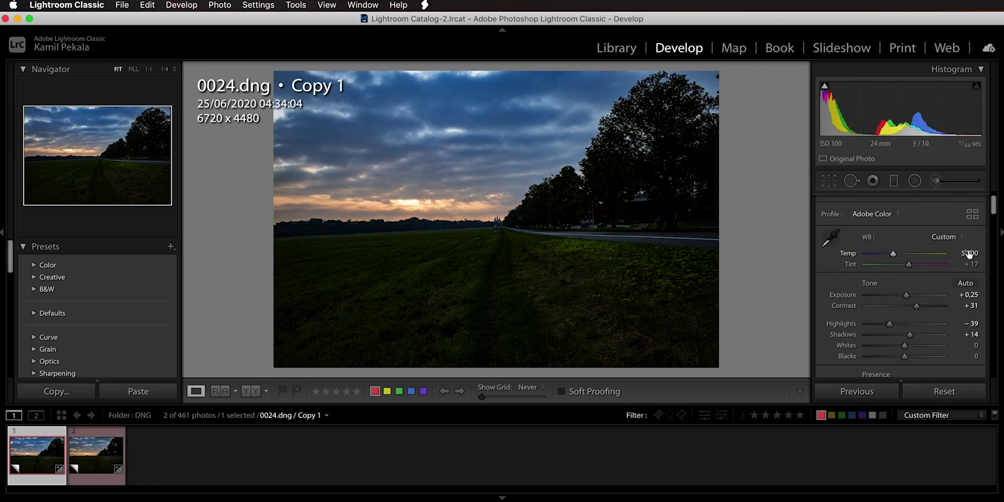
- Paste the Temp 5 500 settings onto the second copy and compare both side by side
key("Right")
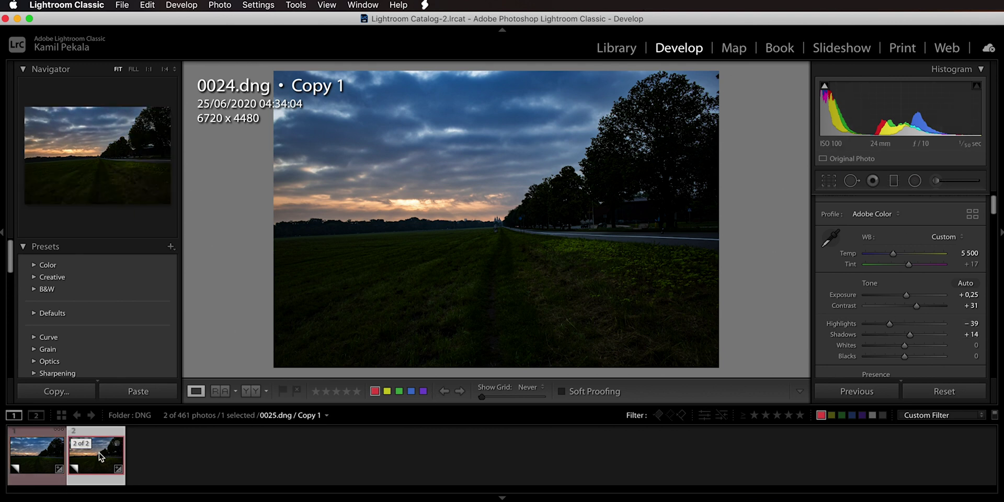
left_click(844, 393)
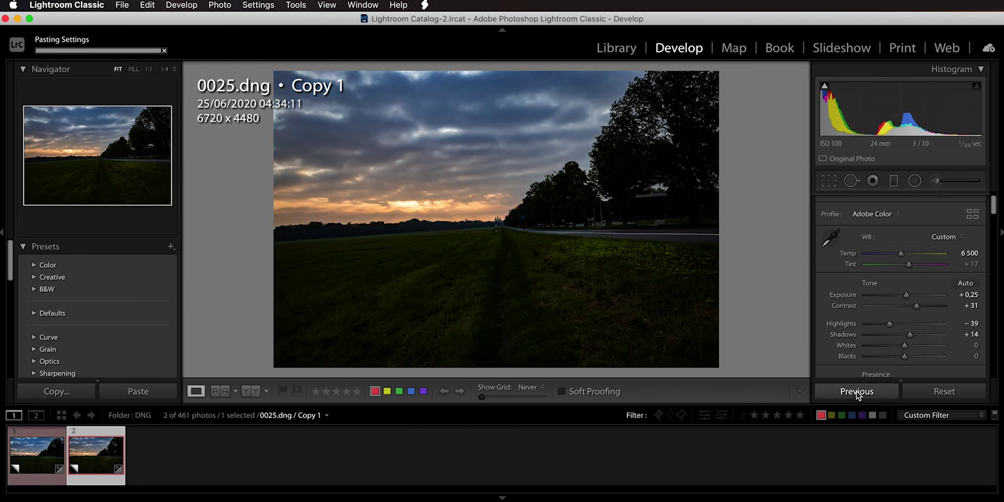
left_click(33, 449, "shift")
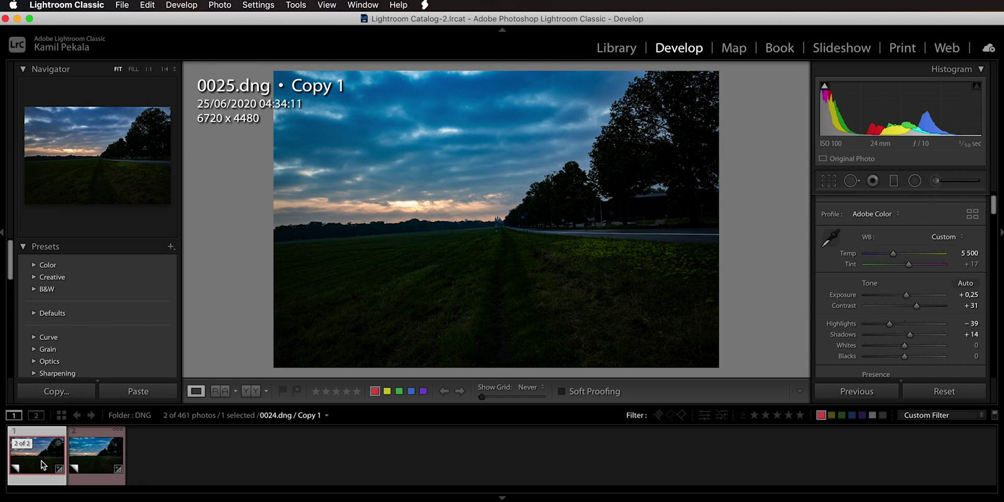
key("c")
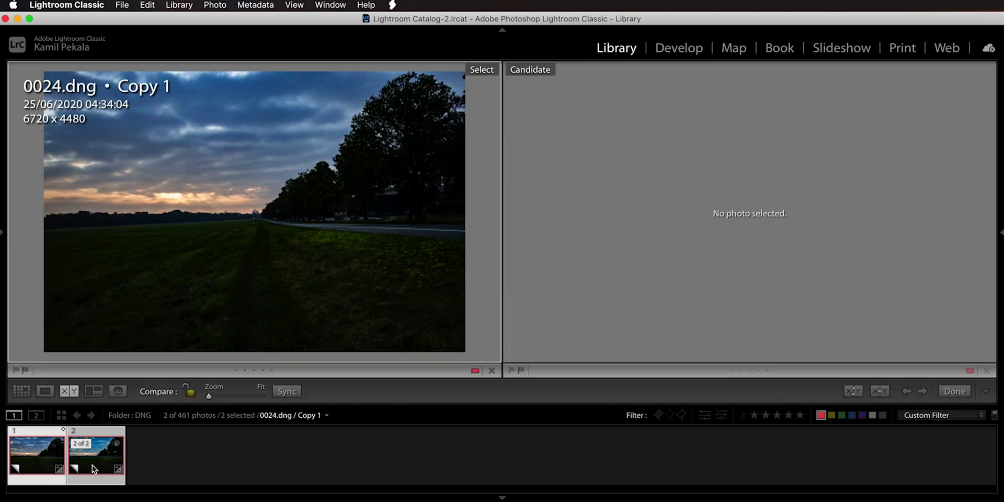